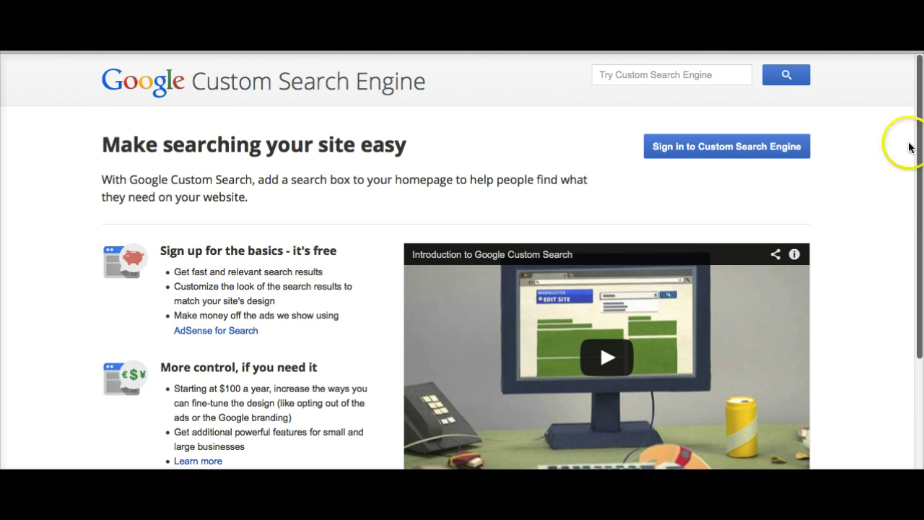
Sign in to Google Custom Search Engine to reach the Edit search engines list
{"action": "left_click", "coordinate": [726, 148]}
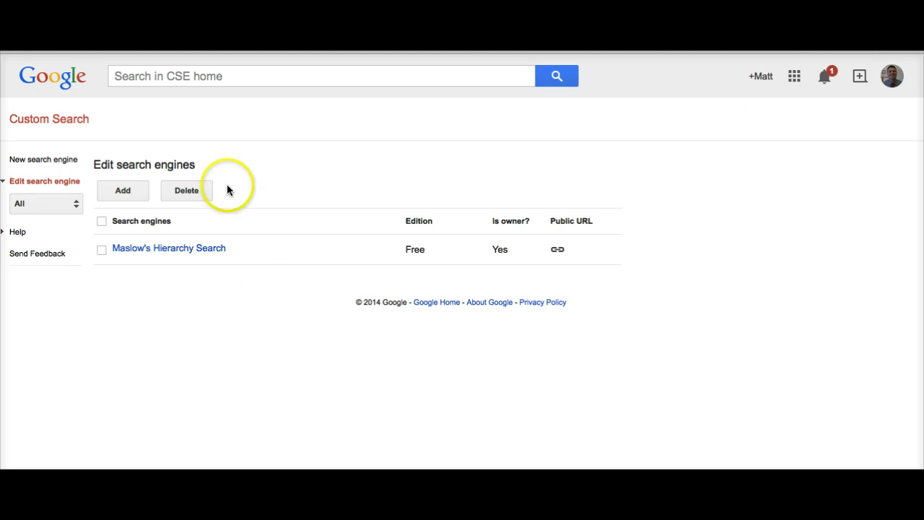
Start a new search engine and expand its Advanced Options showing Schema.org type restrictions
{"action": "left_click", "coordinate": [124, 193]}
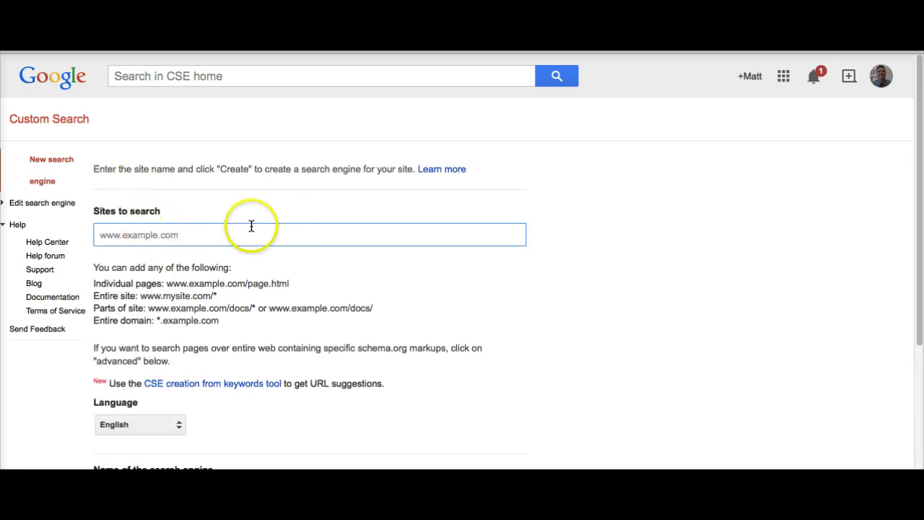
{"action": "left_click", "coordinate": [137, 231]}
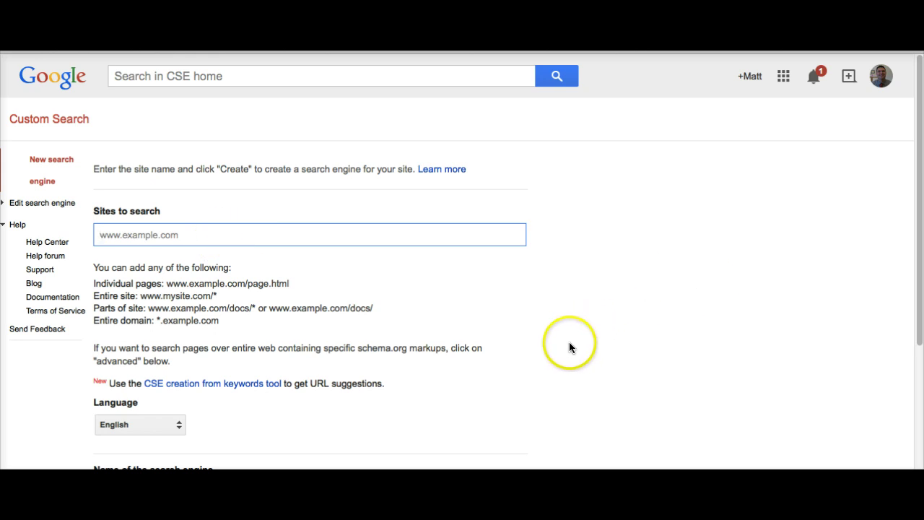
{"action": "scroll", "coordinate": [566, 351], "scroll_direction": "down", "scroll_amount": 1}
{"action": "scroll", "coordinate": [566, 351], "scroll_direction": "down", "scroll_amount": 1}
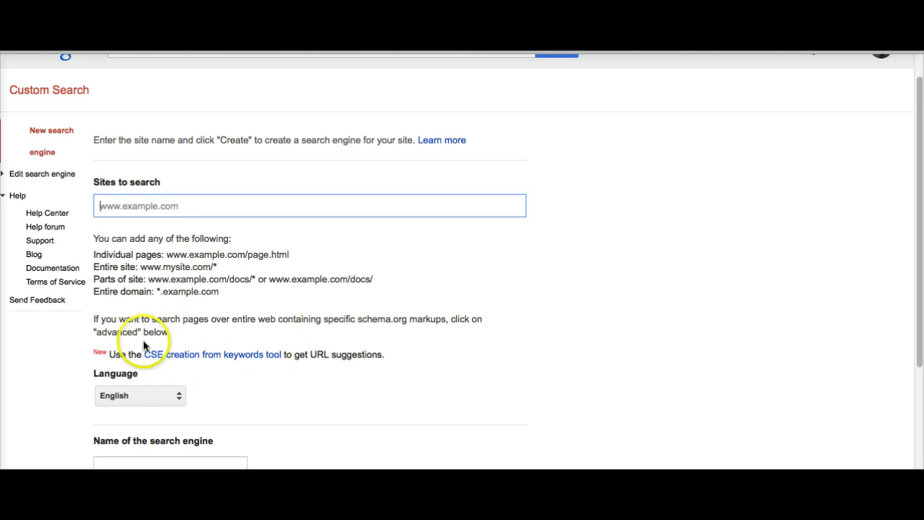
{"action": "scroll", "coordinate": [640, 338], "scroll_direction": "down", "scroll_amount": 4}
{"action": "scroll", "coordinate": [641, 337], "scroll_direction": "down", "scroll_amount": 1}
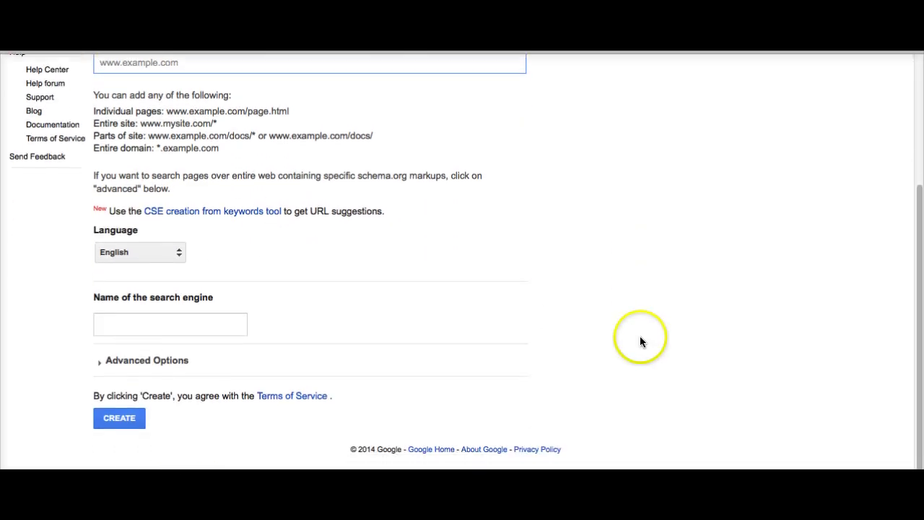
{"action": "left_click", "coordinate": [181, 364]}
{"action": "scroll", "coordinate": [579, 355], "scroll_direction": "down", "scroll_amount": 4}
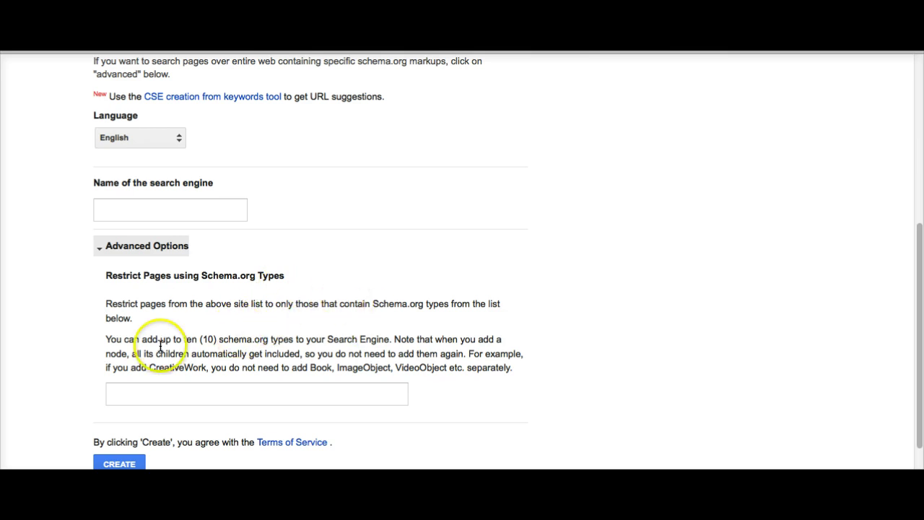
{"action": "scroll", "coordinate": [464, 287], "scroll_direction": "up", "scroll_amount": 5}
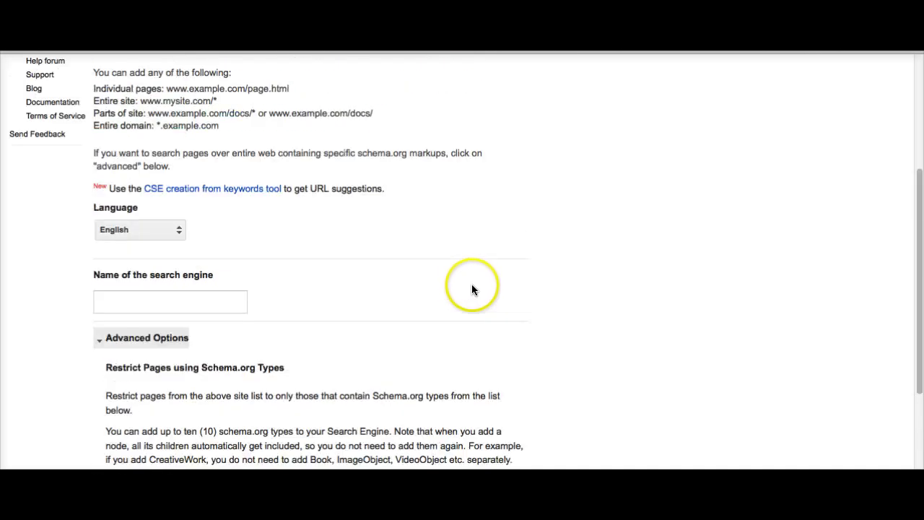
{"action": "scroll", "coordinate": [475, 288], "scroll_direction": "up", "scroll_amount": 1}
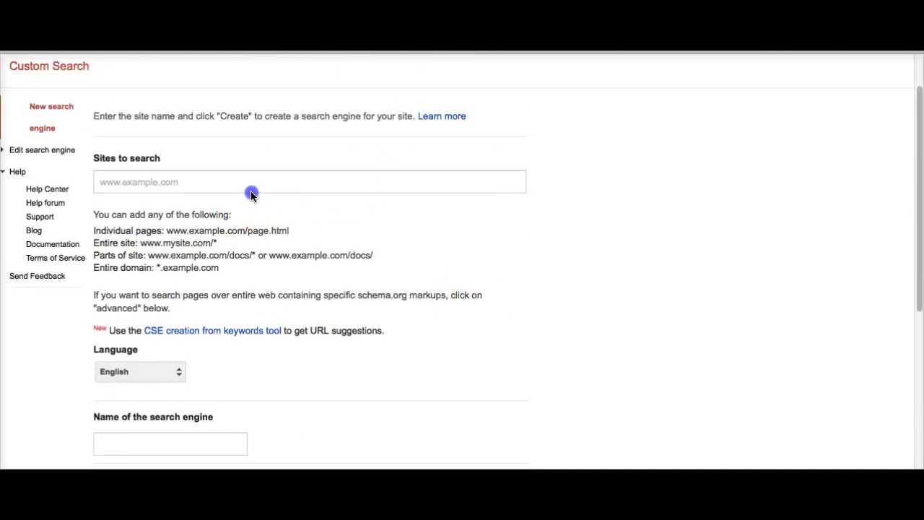
{"action": "left_click", "coordinate": [252, 190]}
{"action": "left_click", "coordinate": [228, 177]}
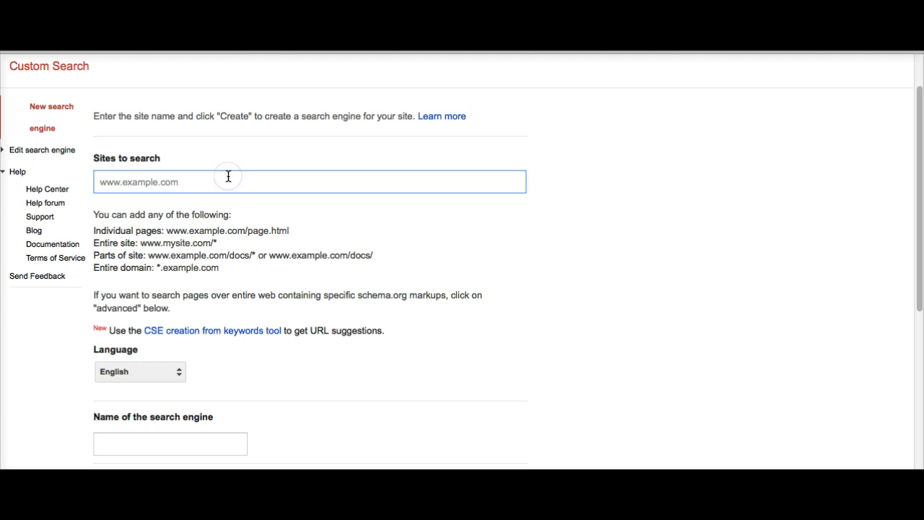
{"action": "type", "text": "www.usa"}
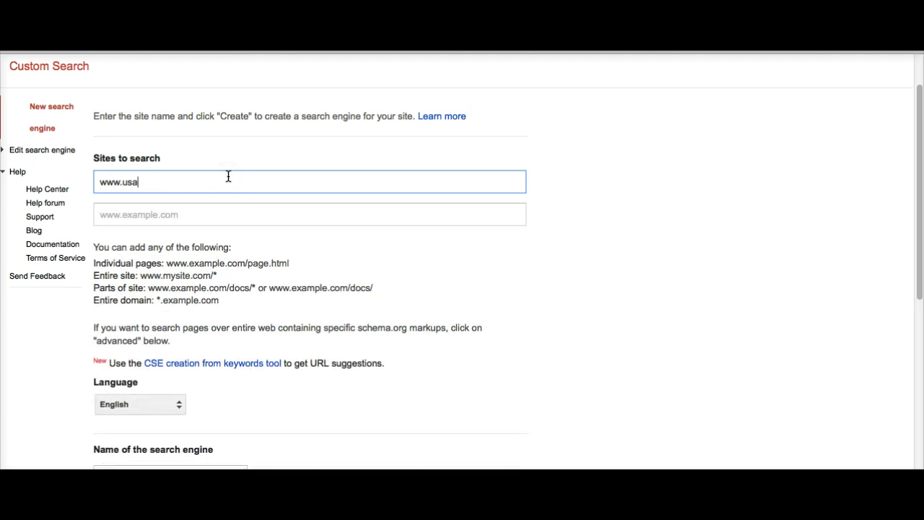
{"action": "type", "text": "today.com"}
{"action": "left_click", "coordinate": [222, 211]}
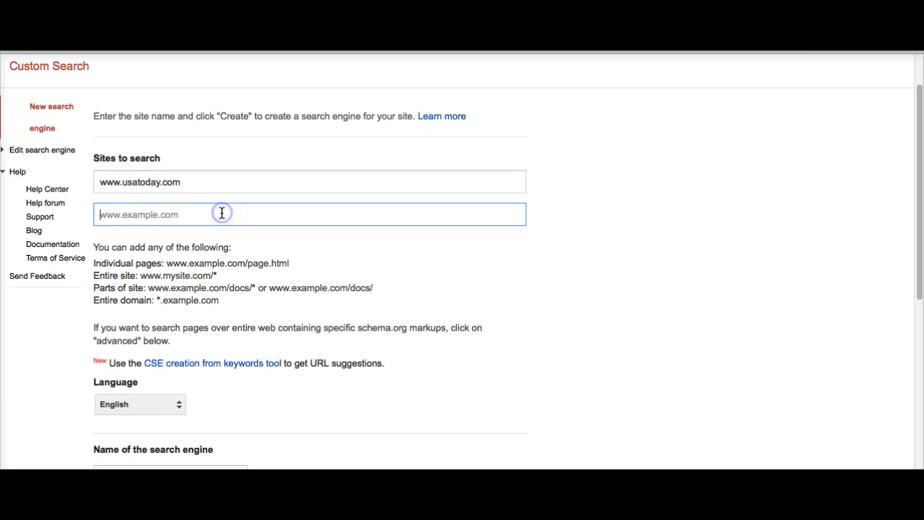
{"action": "type", "text": "www.wgal.com"}
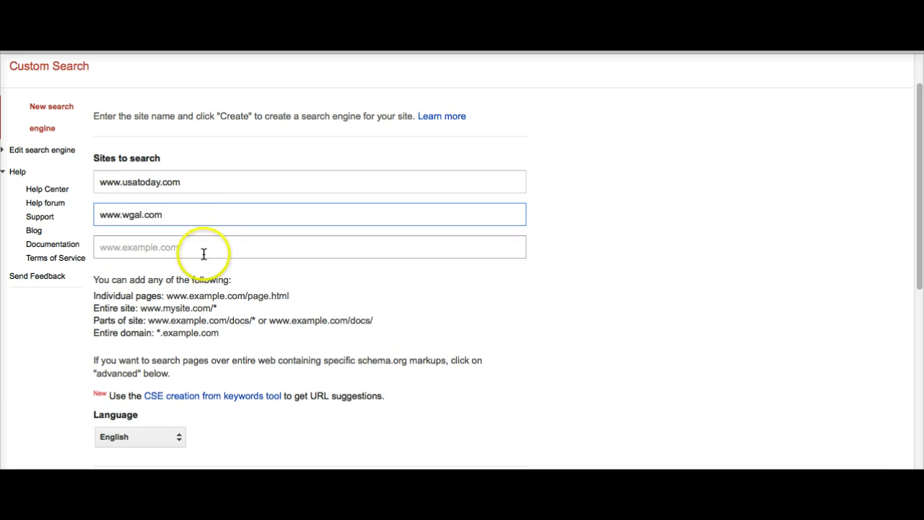
{"action": "left_click", "coordinate": [204, 252]}
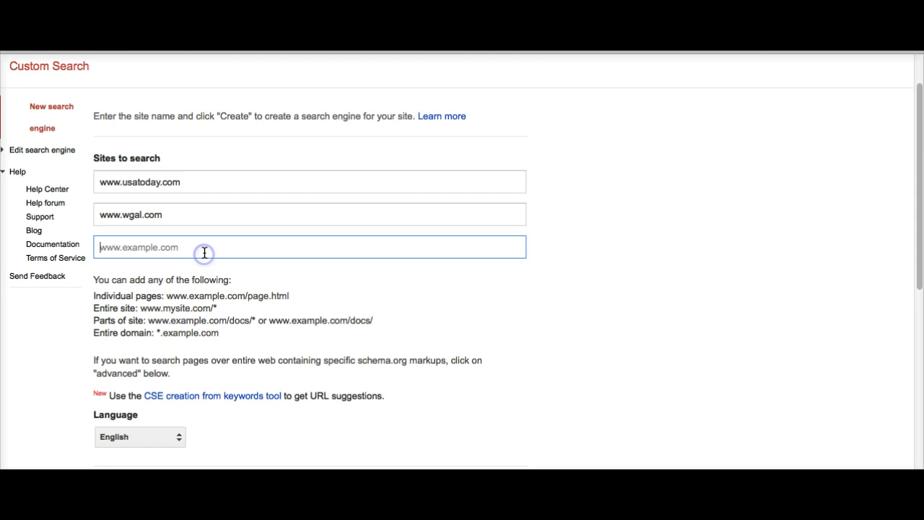
{"action": "type", "text": "www"}
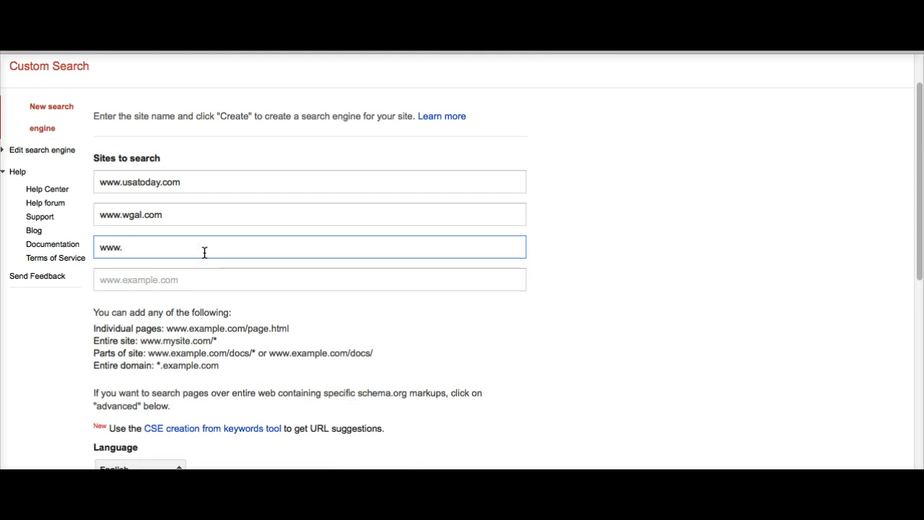
{"action": "type", "text": ".forbes.com"}
{"action": "left_click", "coordinate": [460, 325]}
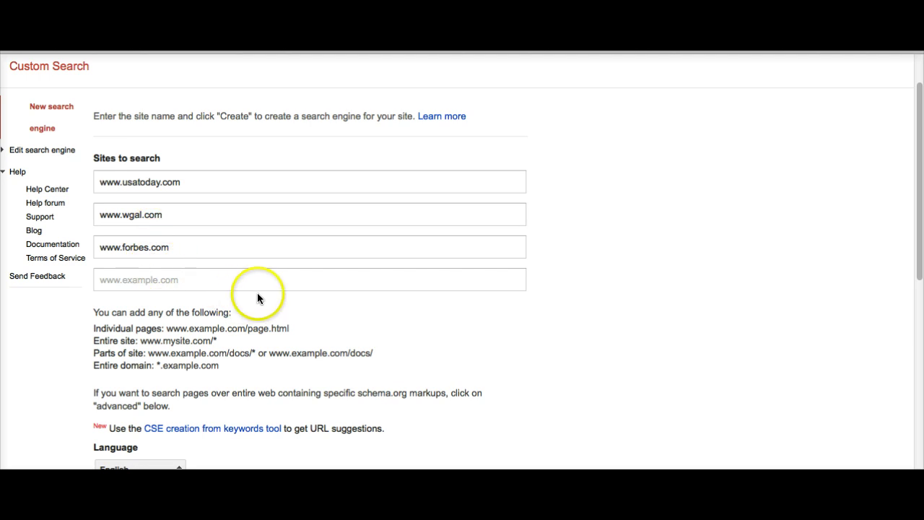
Rename the engine from Usatoday to 'Matt's Search Engine' and create it
{"action": "scroll", "coordinate": [470, 330], "scroll_direction": "up", "scroll_amount": 1}
{"action": "scroll", "coordinate": [470, 330], "scroll_direction": "down", "scroll_amount": 5}
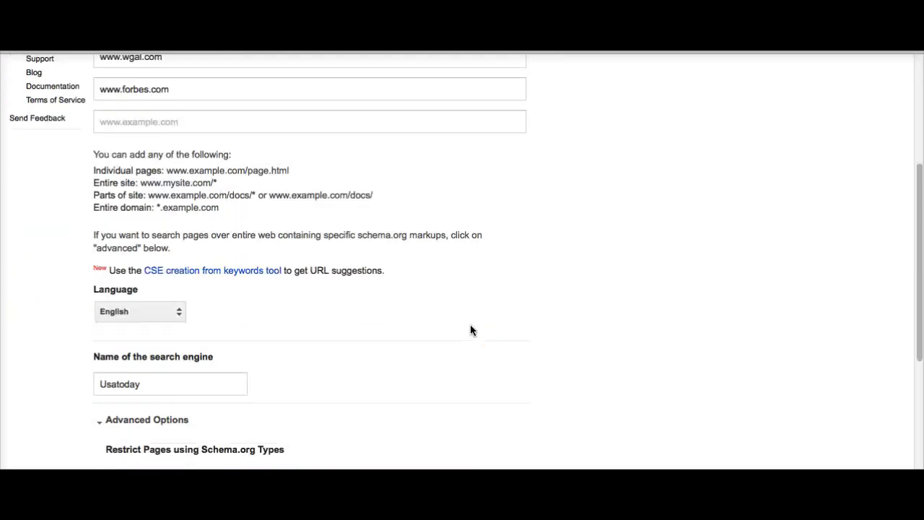
{"action": "scroll", "coordinate": [226, 336], "scroll_direction": "down", "scroll_amount": 2}
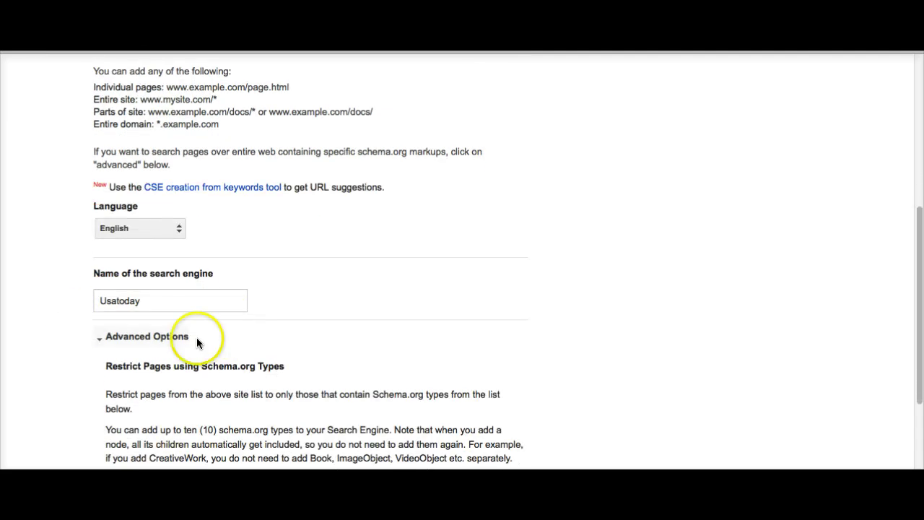
{"action": "left_click", "coordinate": [125, 308]}
{"action": "double_click", "coordinate": [125, 308]}
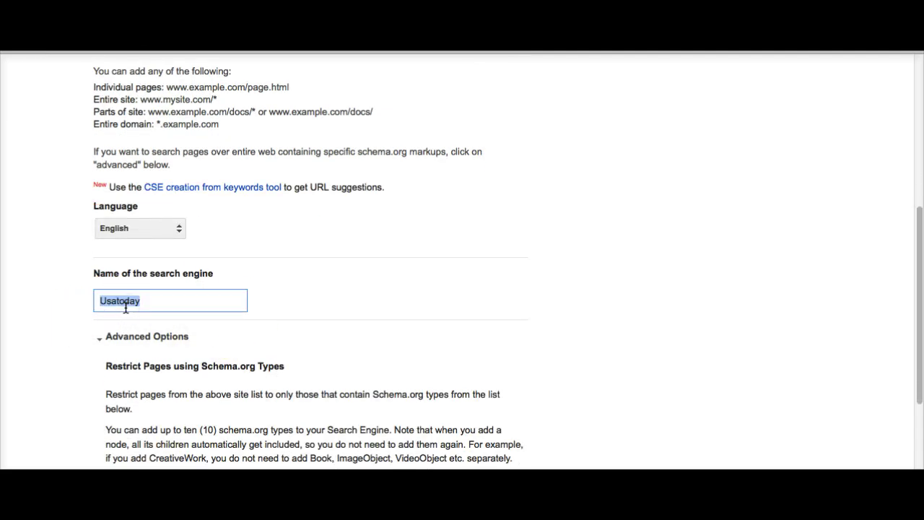
{"action": "type", "text": "Matt's Search Enge"}
{"action": "scroll", "coordinate": [402, 340], "scroll_direction": "down", "scroll_amount": 4}
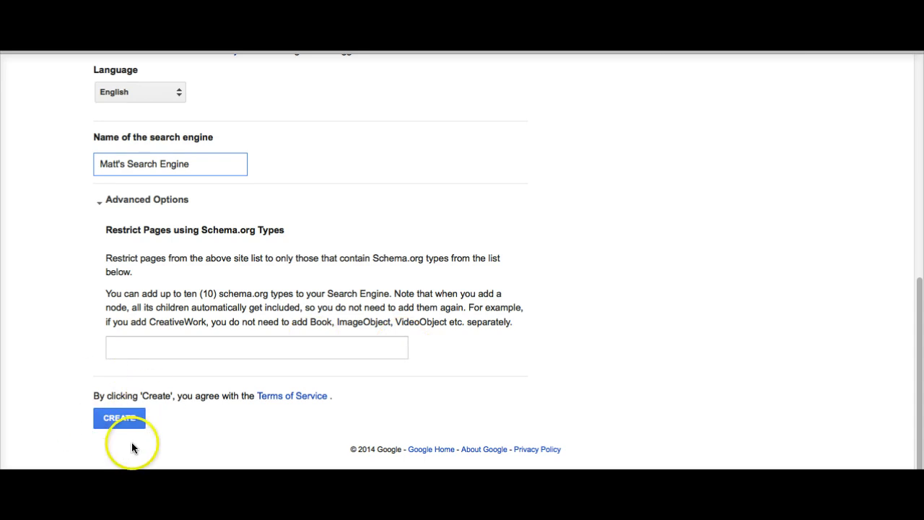
{"action": "left_click", "coordinate": [118, 422]}
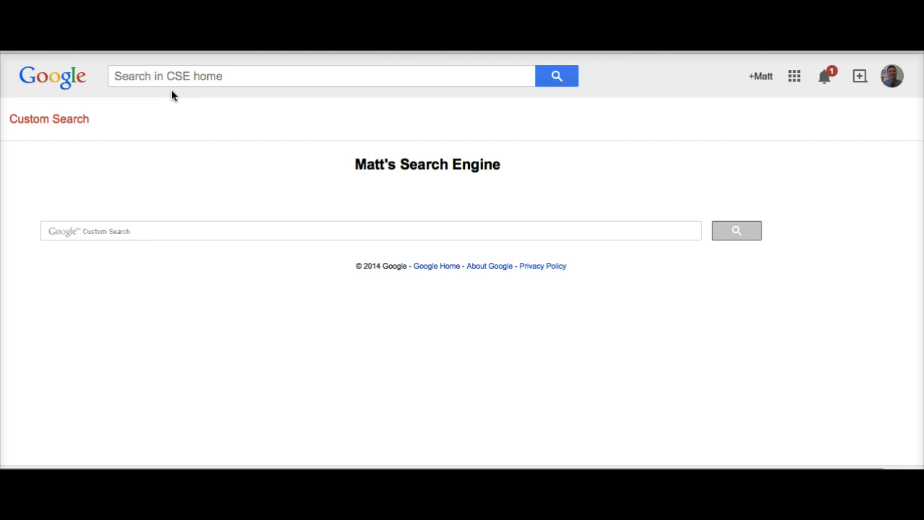
Leave the creation success page via the Google logo toward the Google homepage
{"action": "left_click", "coordinate": [345, 107]}
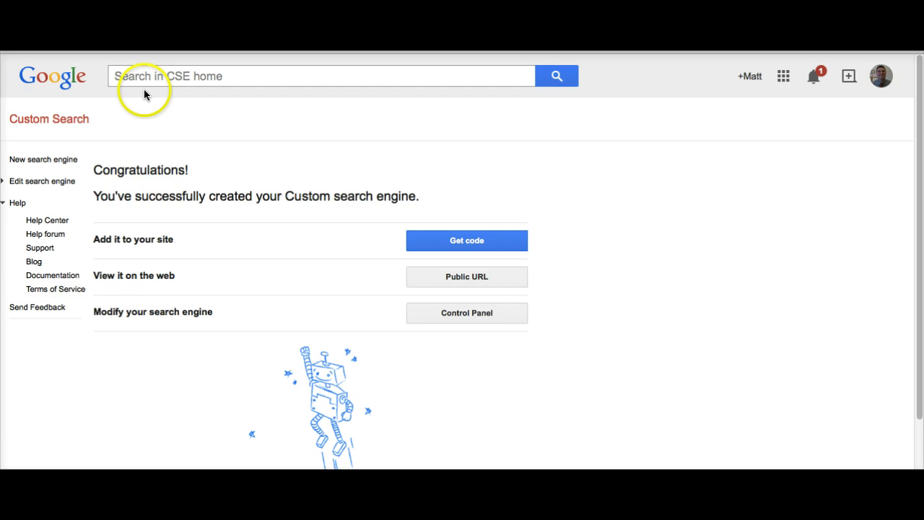
Go to google.com/cse and open the public URL page of Matt's Search Engine
{"action": "left_click", "coordinate": [70, 90]}
{"action": "left_click", "coordinate": [218, 63]}
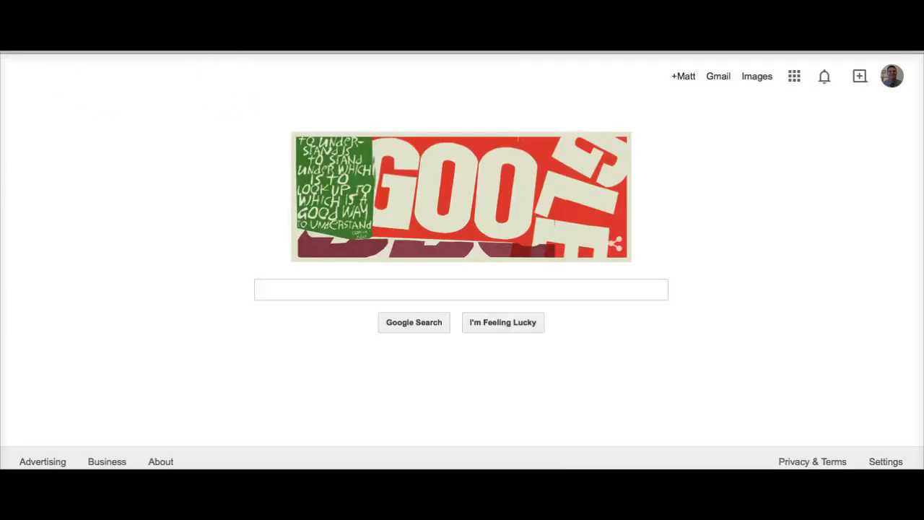
{"action": "type", "text": "google.com/cse"}
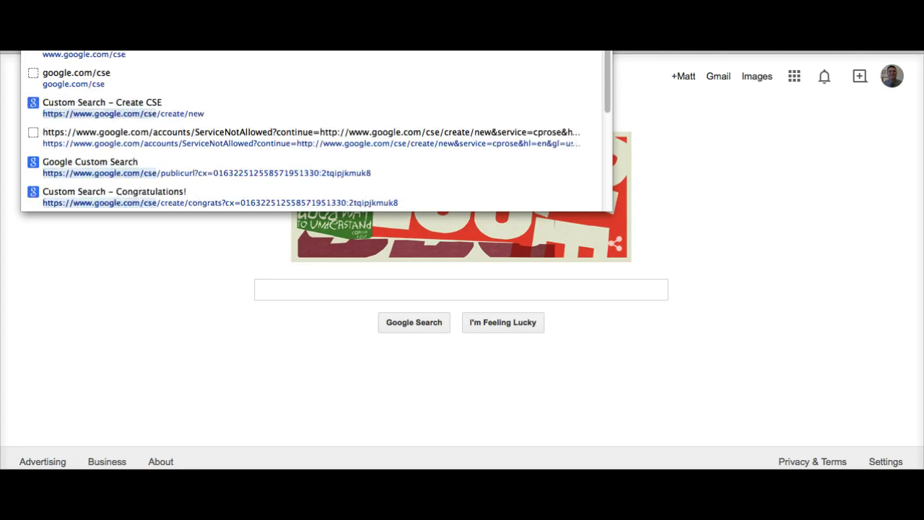
{"action": "key", "text": "Return"}
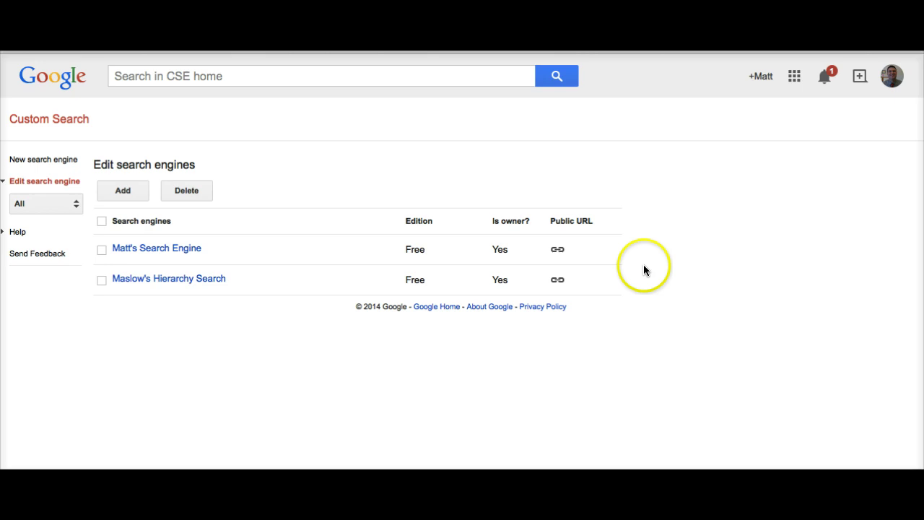
{"action": "left_click", "coordinate": [557, 250]}
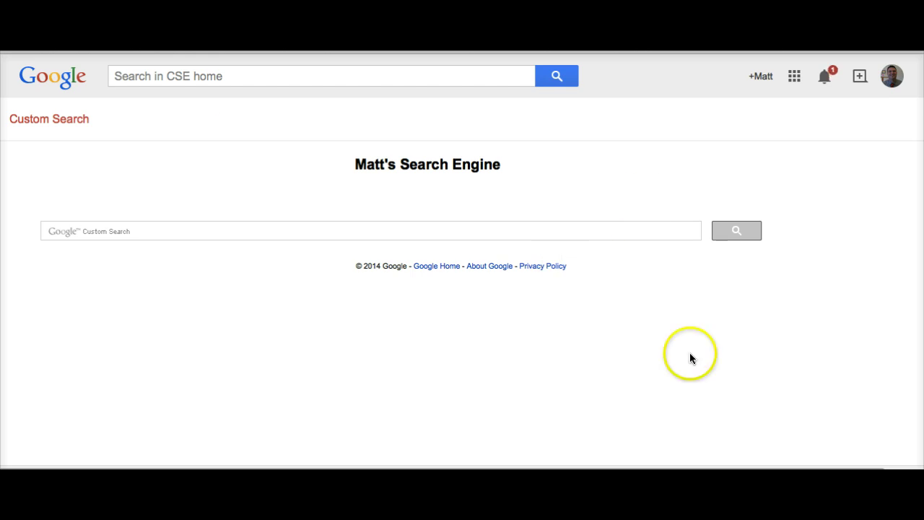
Search 'Hershey', browse the results and a USA Today article, then return to the results
{"action": "left_click", "coordinate": [427, 231]}
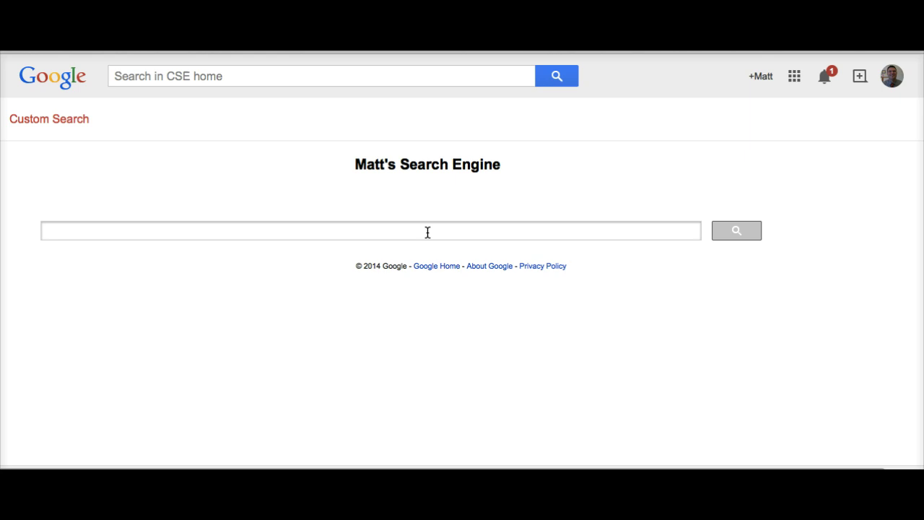
{"action": "type", "text": "Hershey"}
{"action": "key", "text": "Return"}
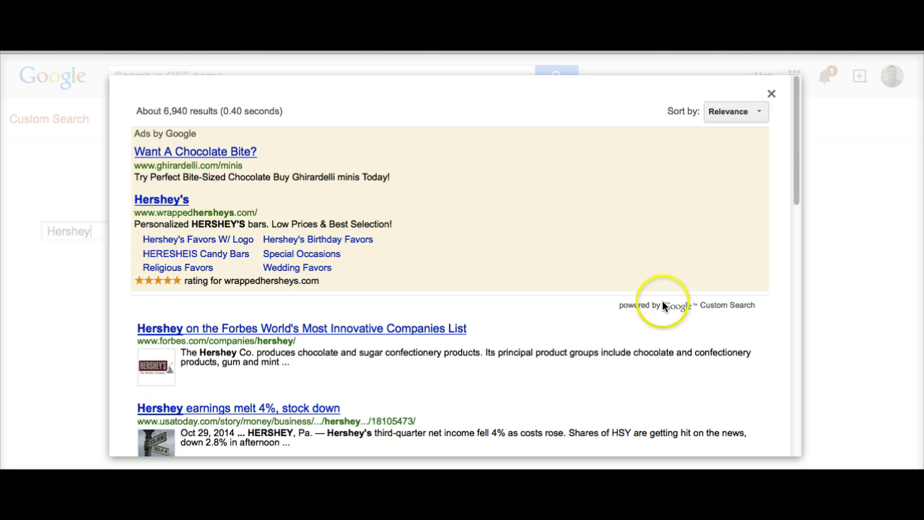
{"action": "scroll", "coordinate": [647, 348], "scroll_direction": "down", "scroll_amount": 1}
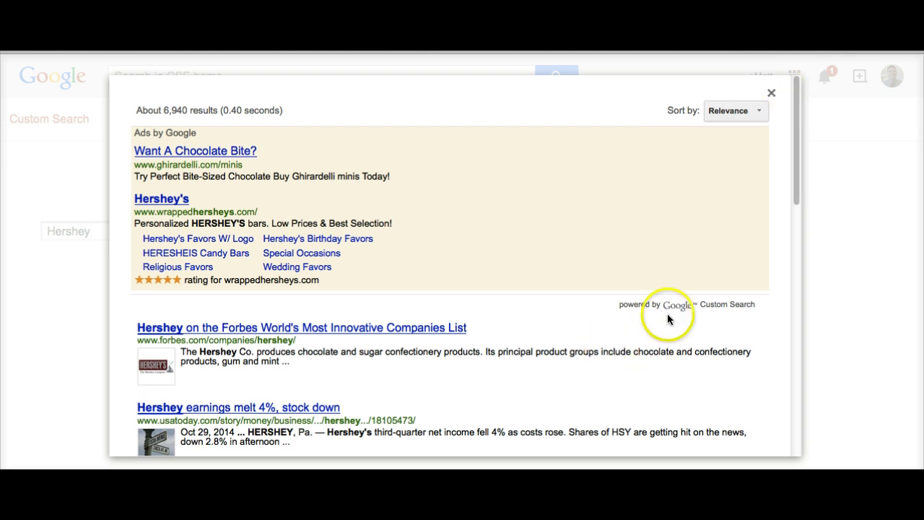
{"action": "left_click_drag", "start_coordinate": [798, 177], "coordinate": [788, 264]}
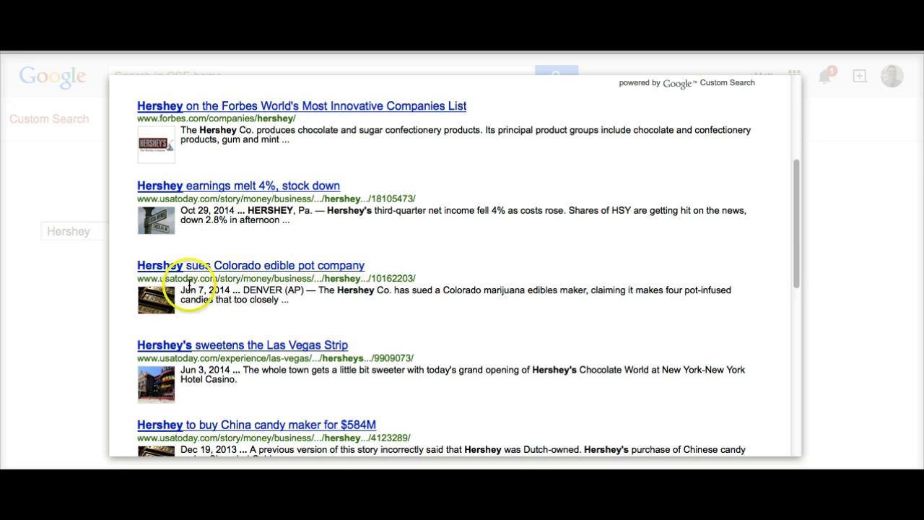
{"action": "left_click_drag", "start_coordinate": [797, 260], "coordinate": [809, 384]}
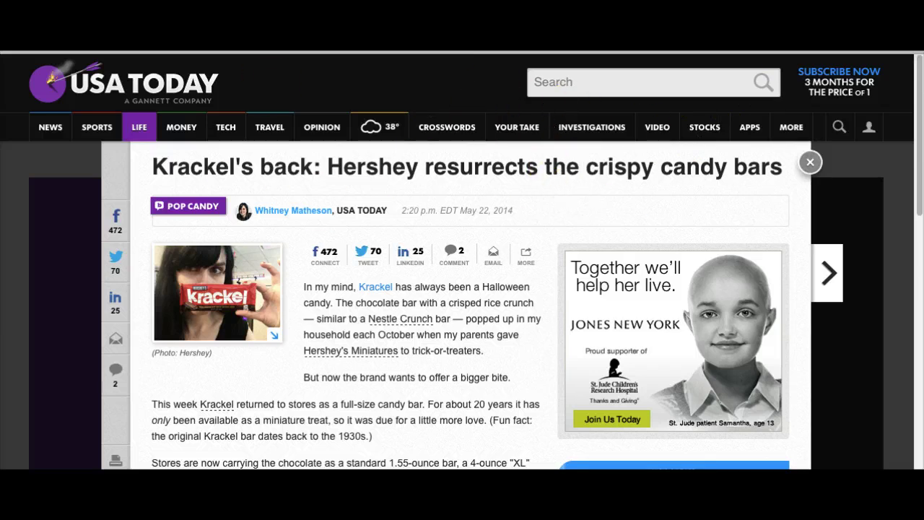
{"action": "key", "text": "alt+Left"}
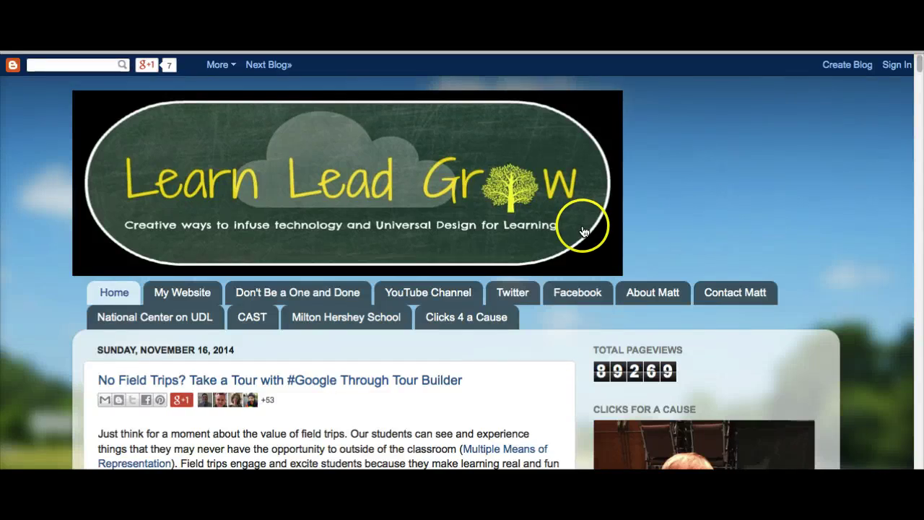
{"action": "scroll", "coordinate": [572, 236], "scroll_direction": "down", "scroll_amount": 3}
{"action": "scroll", "coordinate": [571, 235], "scroll_direction": "down", "scroll_amount": 8}
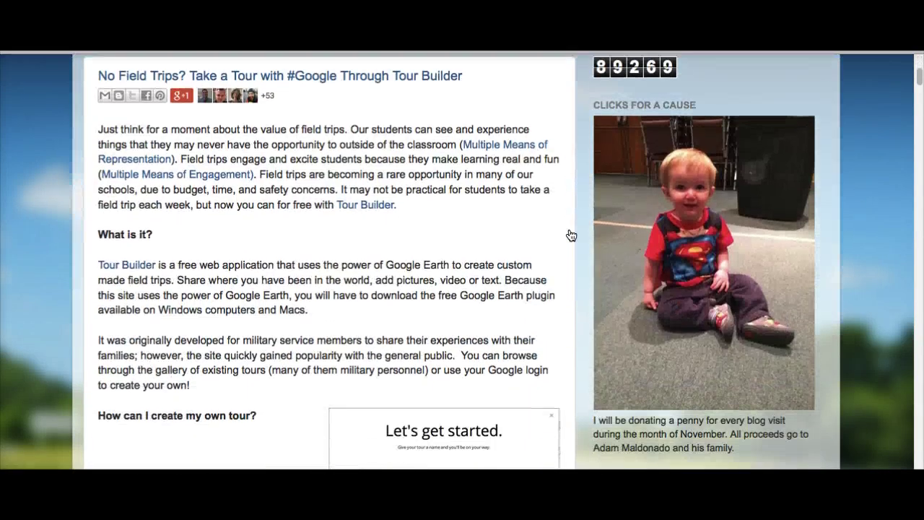
{"action": "scroll", "coordinate": [571, 235], "scroll_direction": "down", "scroll_amount": 8}
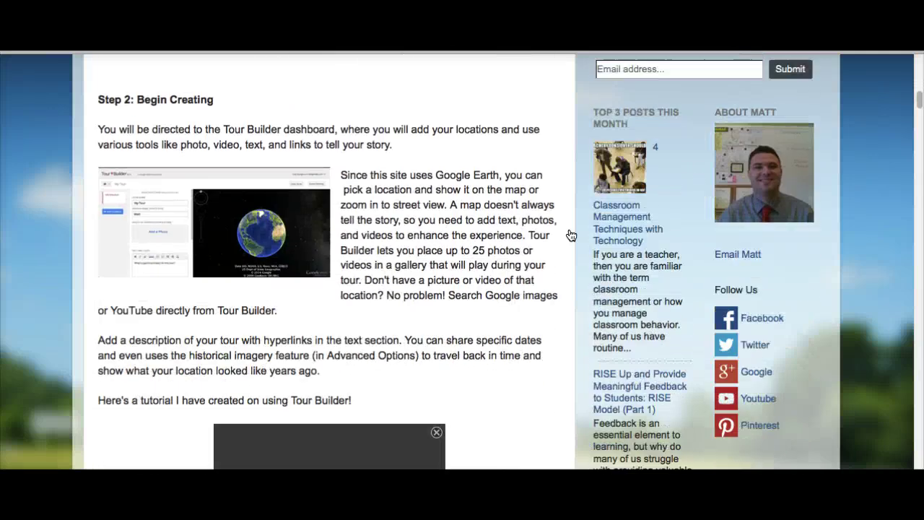
{"action": "scroll", "coordinate": [572, 236], "scroll_direction": "up", "scroll_amount": 20}
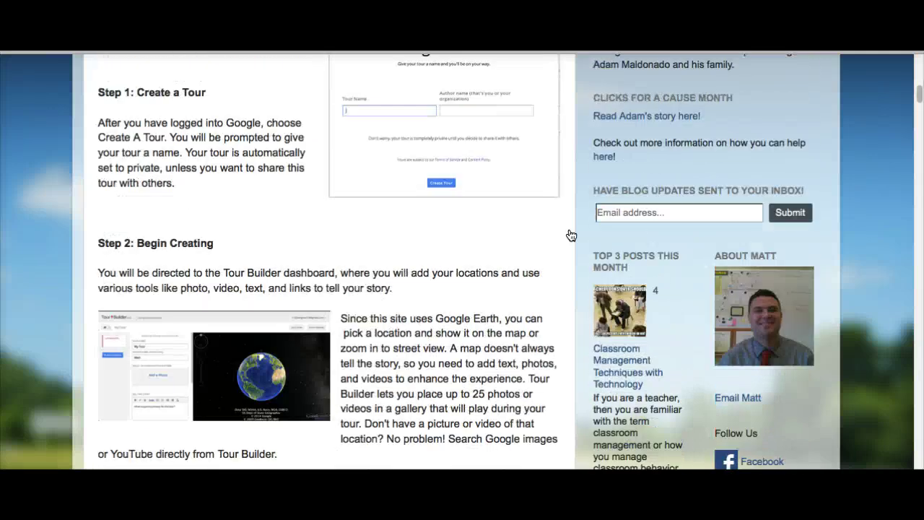